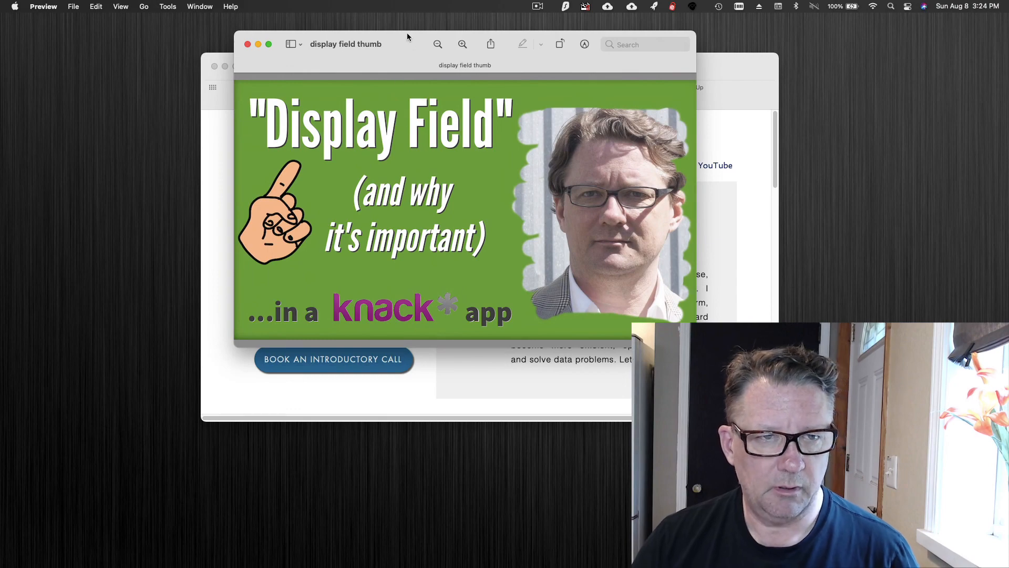
Open the settings of the Items object in the Knack builder, check its Display Field, and close them unchanged.
{"action": "left_click_drag", "start_coordinate": [404, 48], "coordinate": [702, 38]}
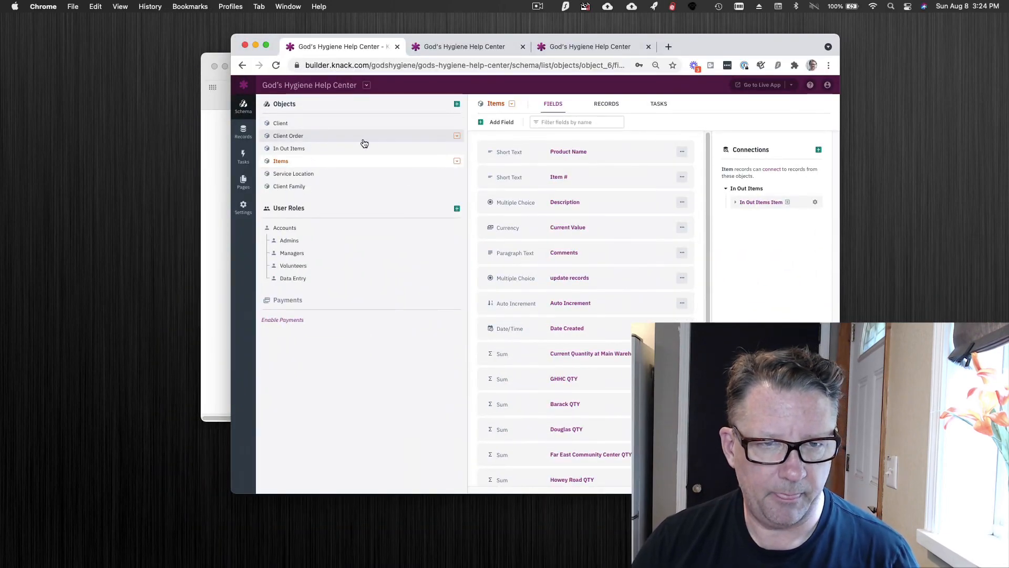
{"action": "left_click", "coordinate": [514, 105]}
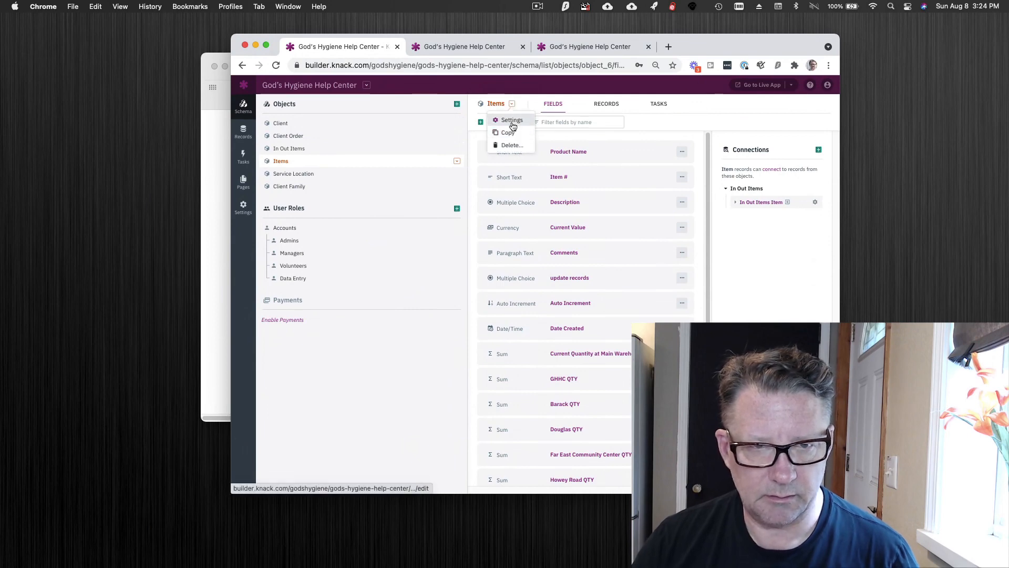
{"action": "left_click", "coordinate": [512, 121]}
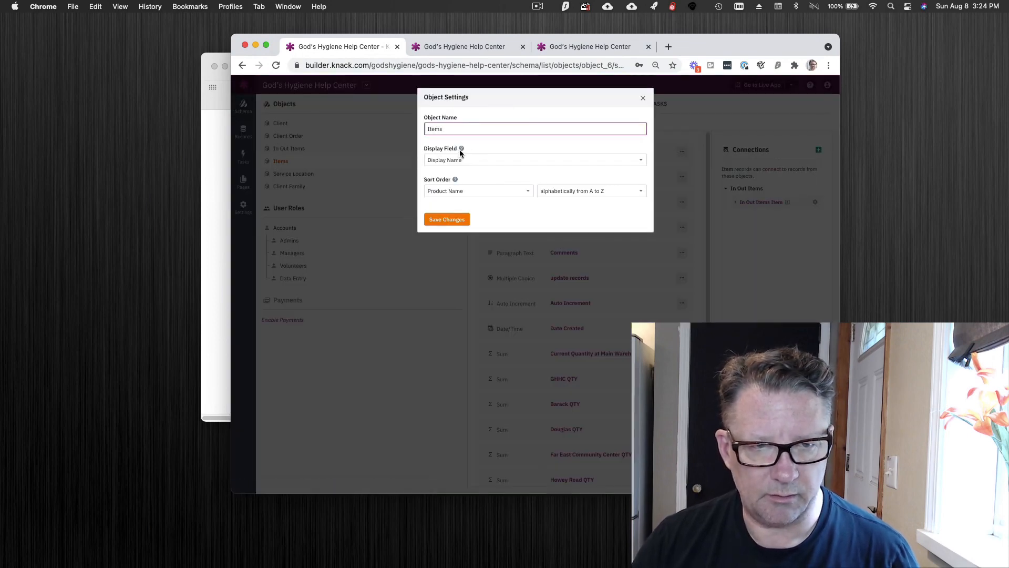
{"action": "mouse_move", "coordinate": [461, 151]}
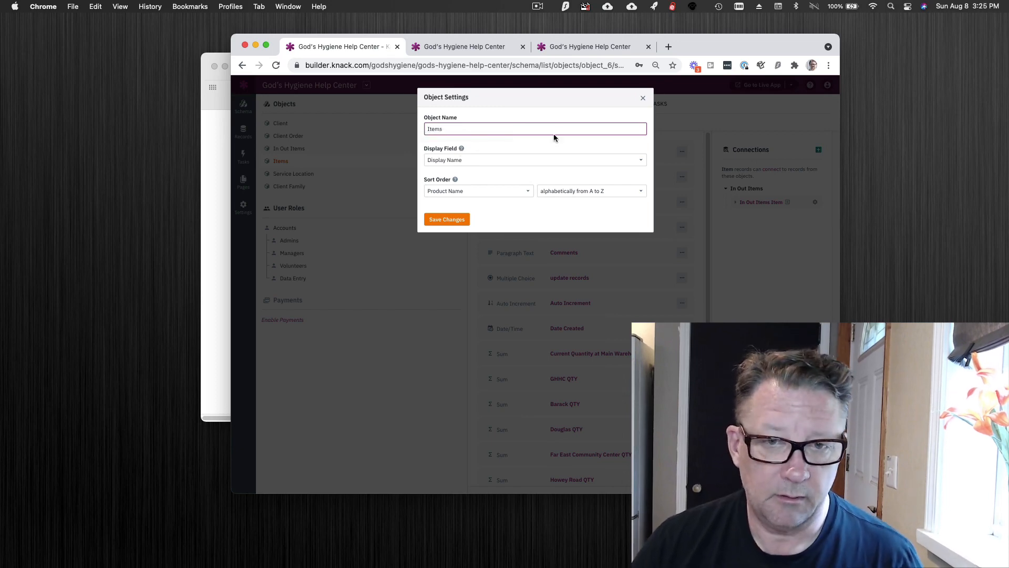
{"action": "left_click", "coordinate": [643, 99]}
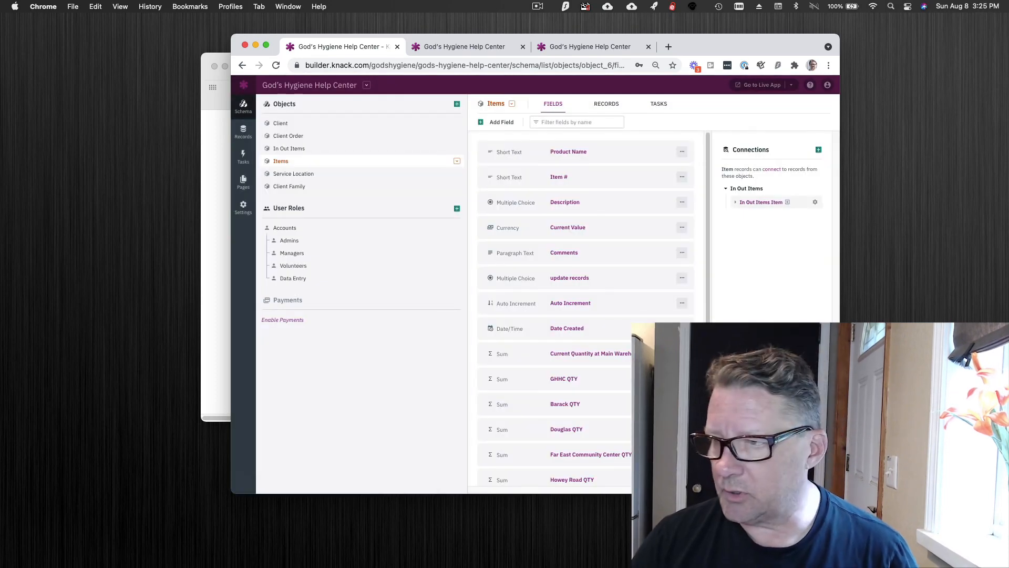
Close the "display field thumb" image and bring the Knack builder's browser window into view.
{"action": "left_click_drag", "start_coordinate": [0, 210], "coordinate": [427, 74]}
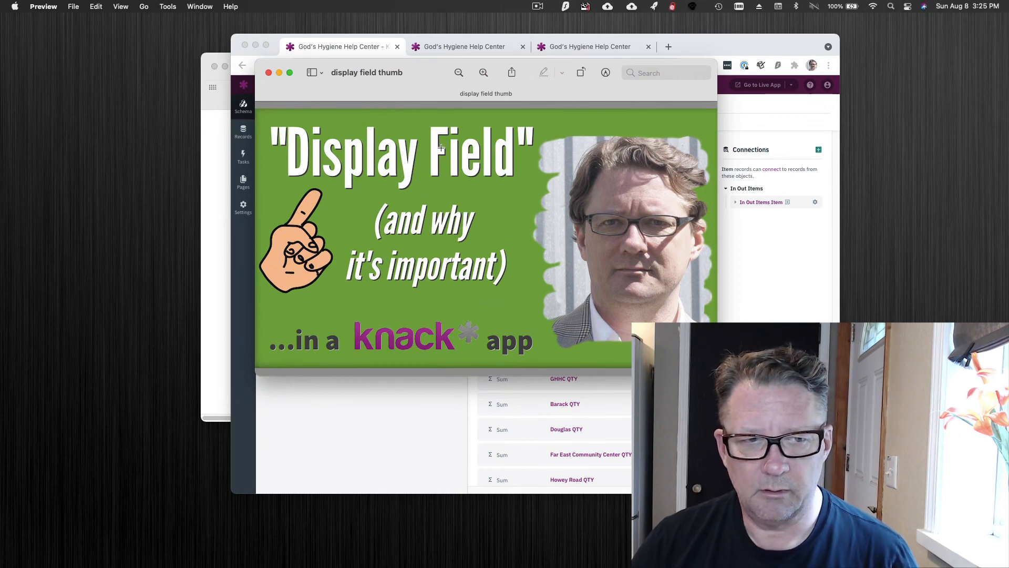
{"action": "left_click", "coordinate": [537, 6]}
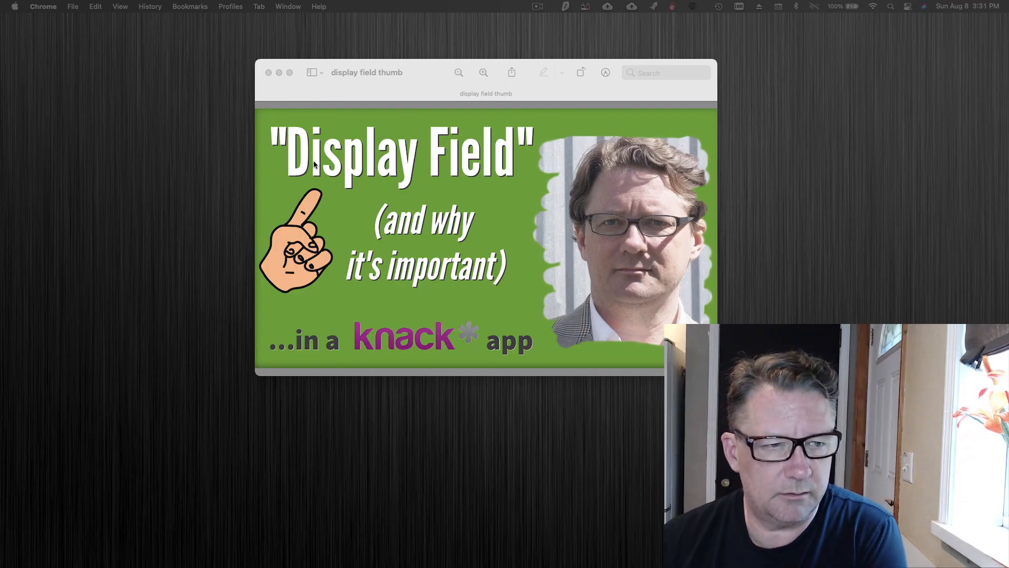
{"action": "left_click", "coordinate": [268, 72]}
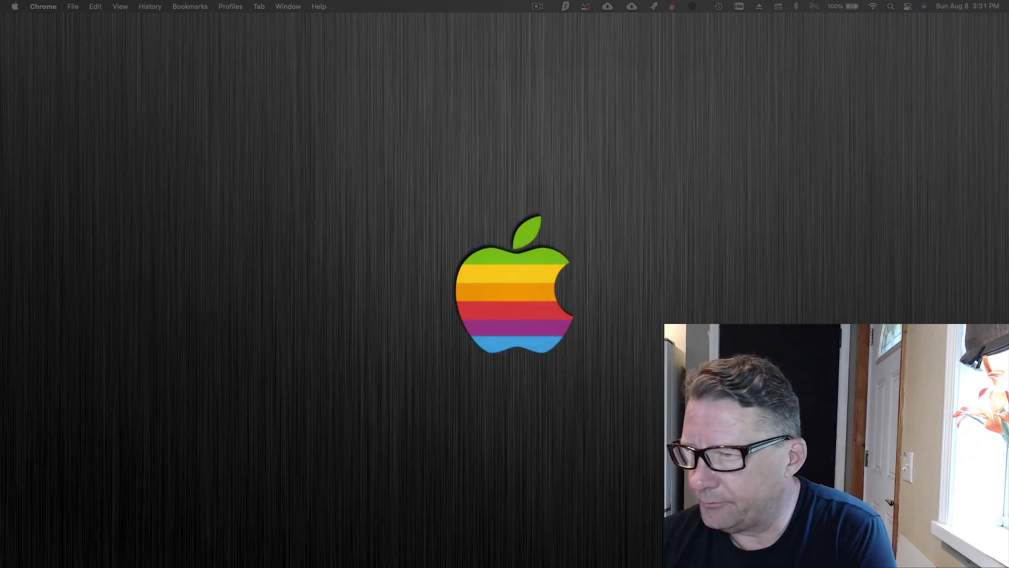
{"action": "left_click_drag", "start_coordinate": [1008, 131], "coordinate": [558, 48]}
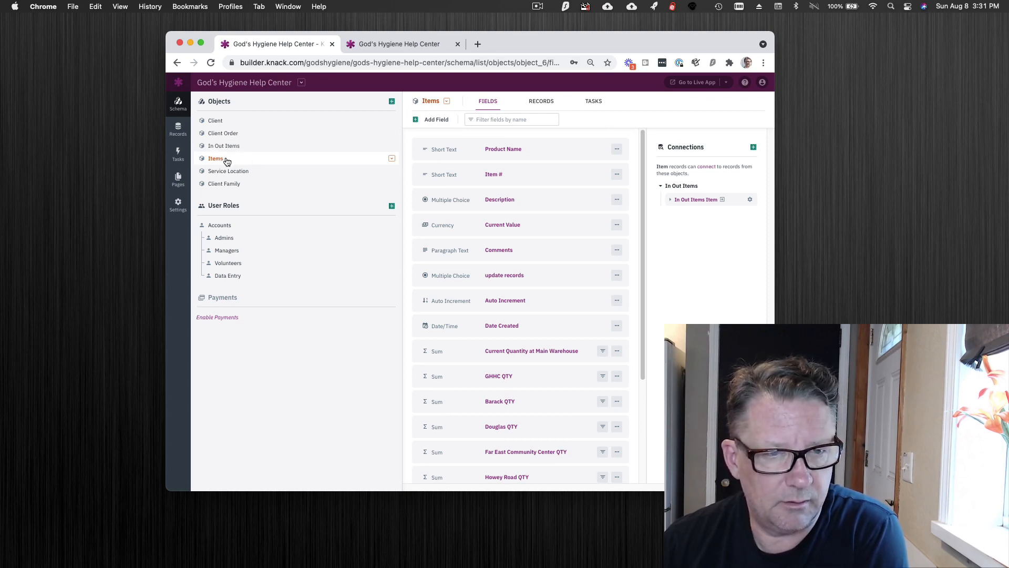
Review the records of the Items and Client Order objects, along with the fields of Items.
{"action": "left_click", "coordinate": [541, 103]}
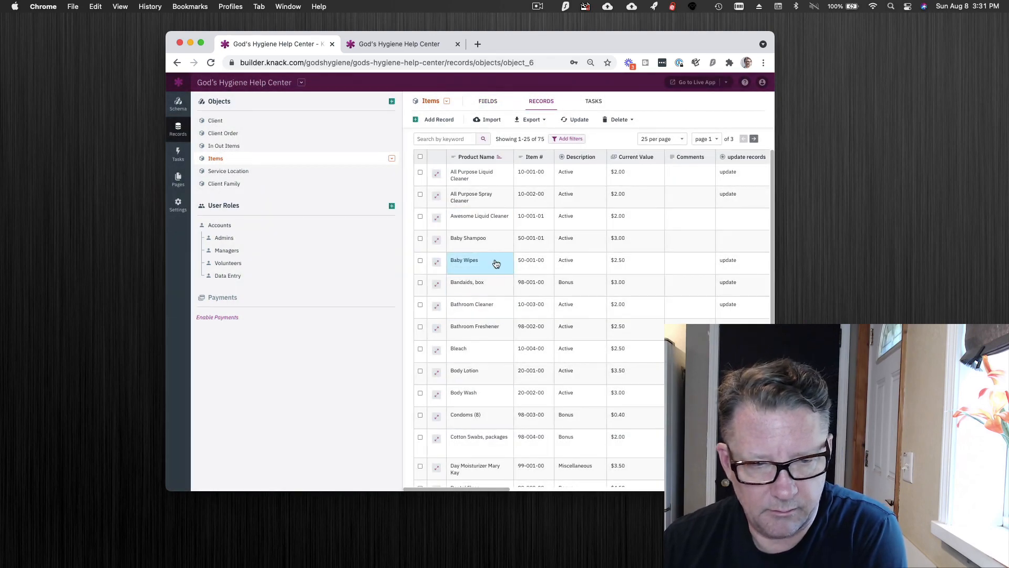
{"action": "left_click", "coordinate": [233, 137]}
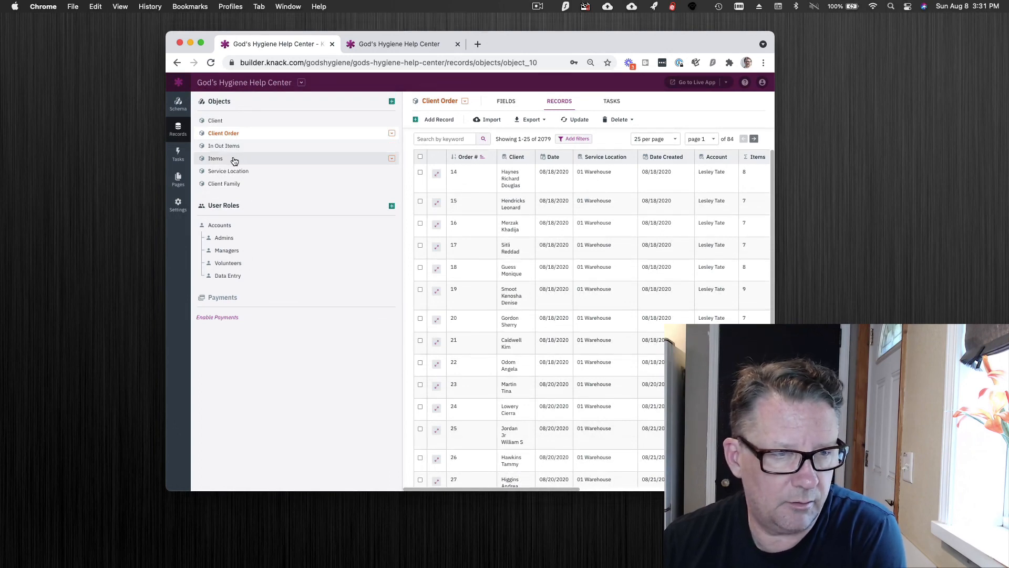
{"action": "left_click", "coordinate": [234, 160]}
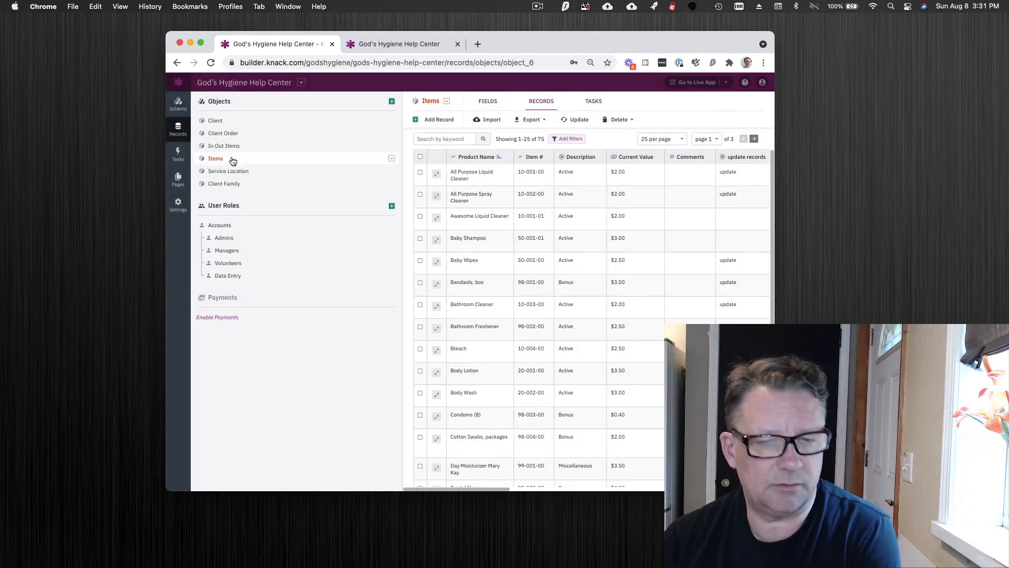
{"action": "left_click", "coordinate": [491, 104]}
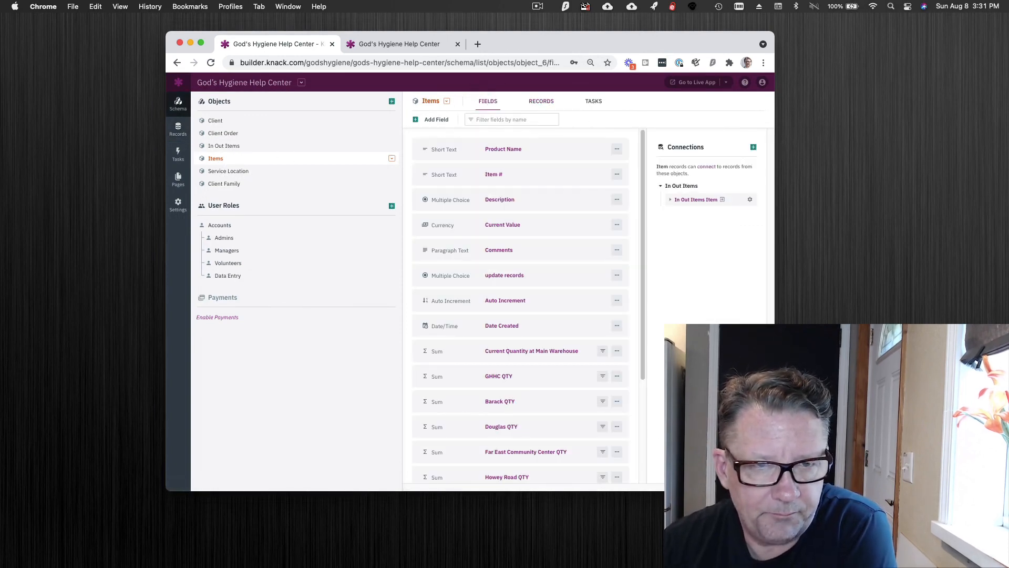
{"action": "left_click", "coordinate": [541, 101]}
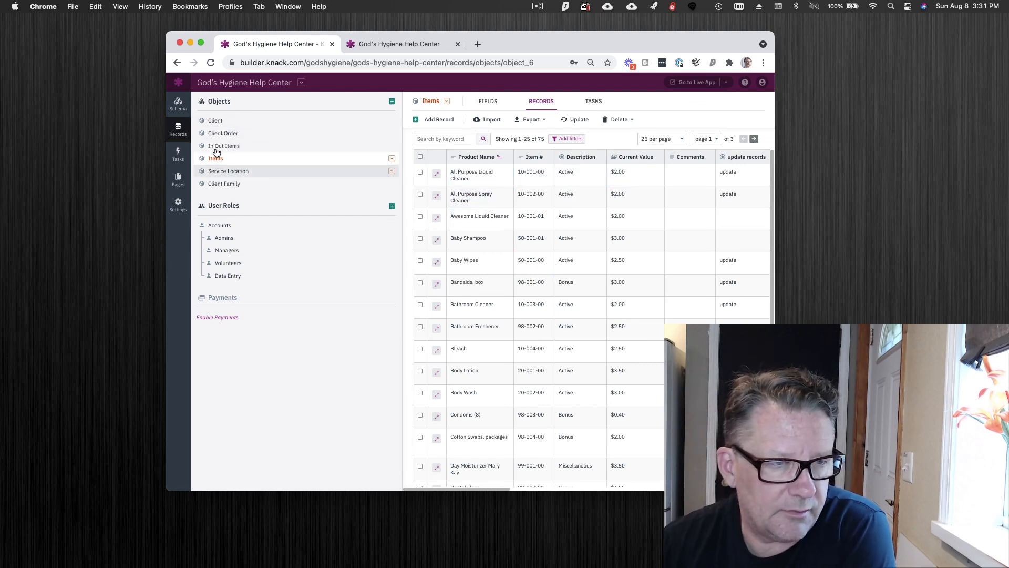
Review the available Display Field choices in the Items object's settings and close the settings without changing them.
{"action": "left_click", "coordinate": [446, 101]}
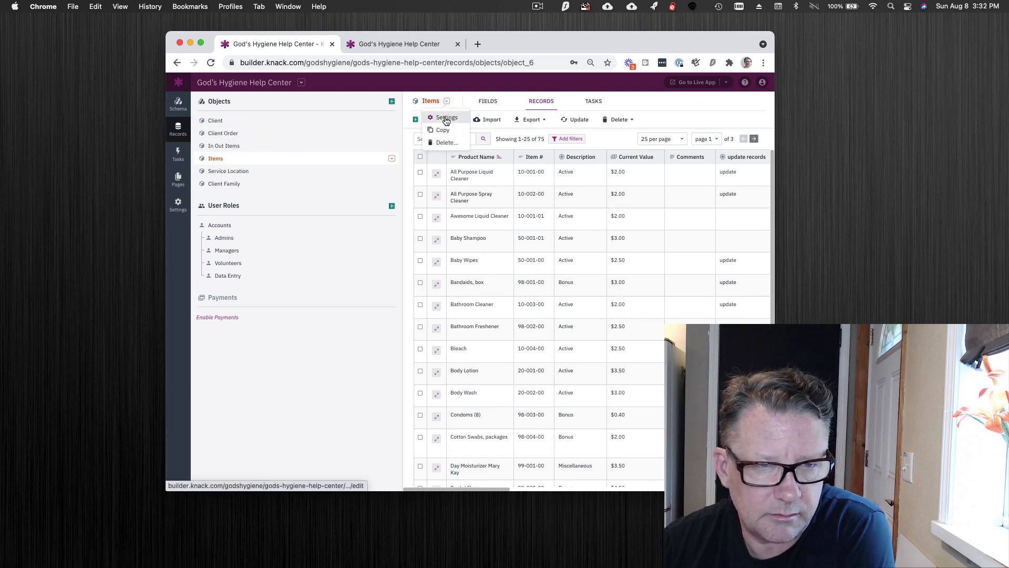
{"action": "left_click", "coordinate": [445, 118]}
{"action": "left_click", "coordinate": [383, 159]}
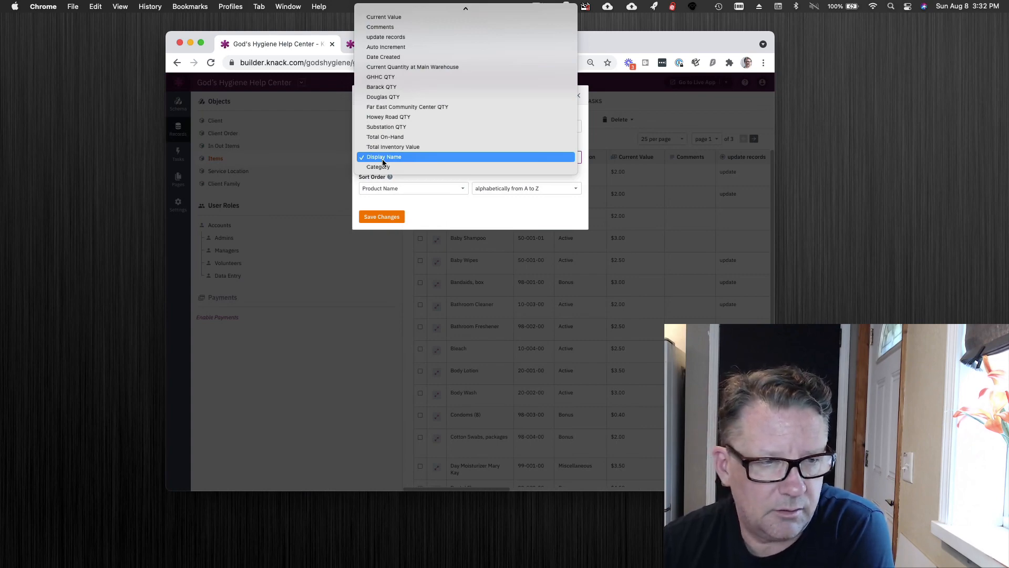
{"action": "left_click", "coordinate": [325, 159]}
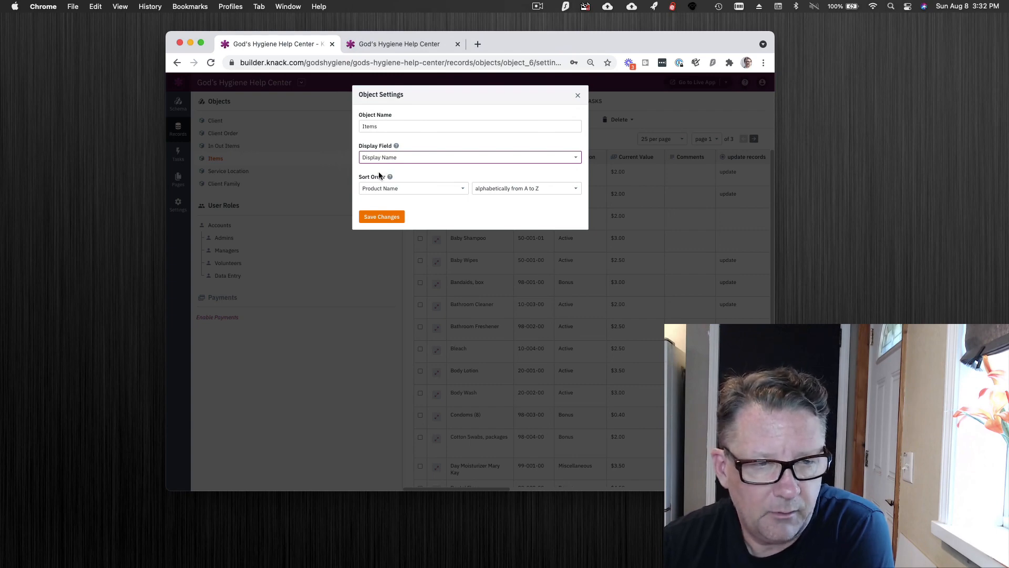
{"action": "left_click", "coordinate": [577, 95]}
View the In Out Items records and inspect the Item connection value of the first record without editing it.
{"action": "left_click", "coordinate": [236, 148]}
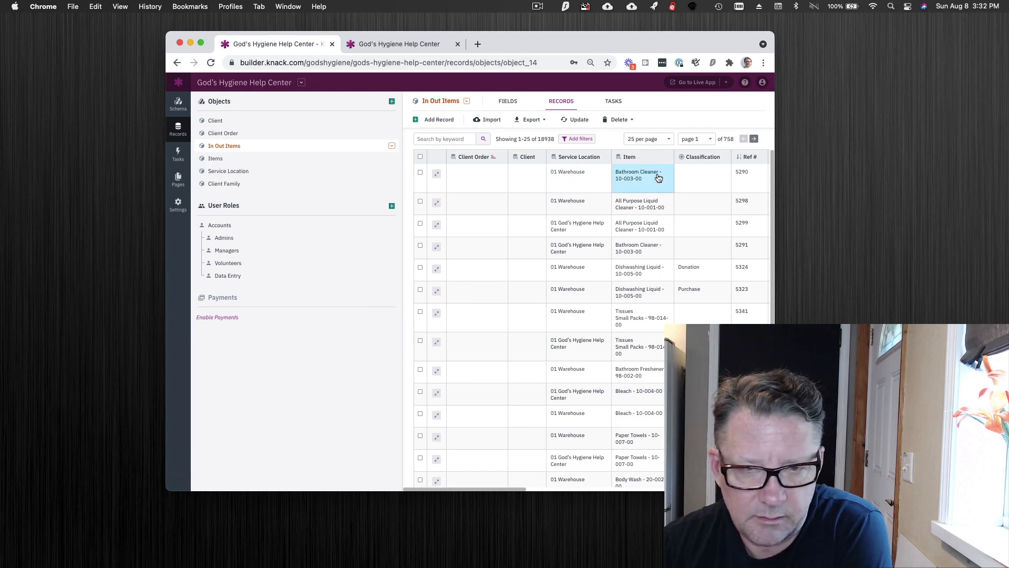
{"action": "left_click", "coordinate": [638, 182]}
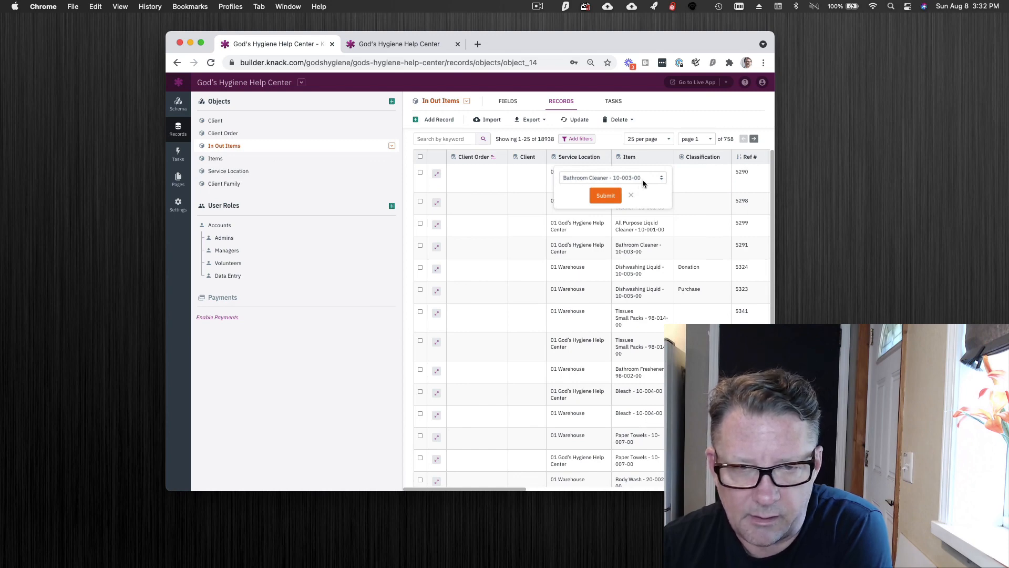
{"action": "left_click", "coordinate": [660, 112]}
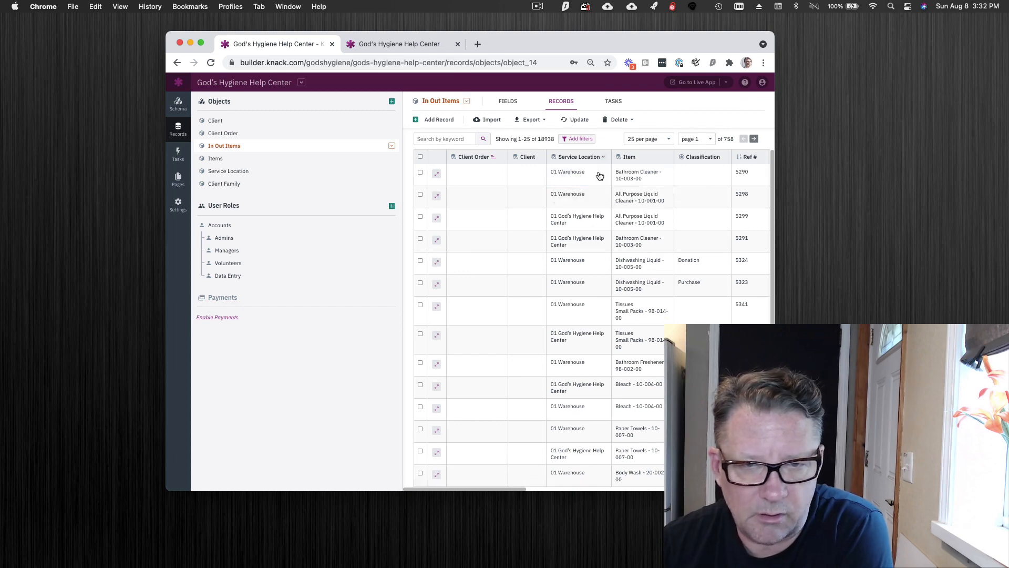
Inspect the equation of the Display Name text formula field in the Items object and close it unchanged.
{"action": "left_click", "coordinate": [233, 163]}
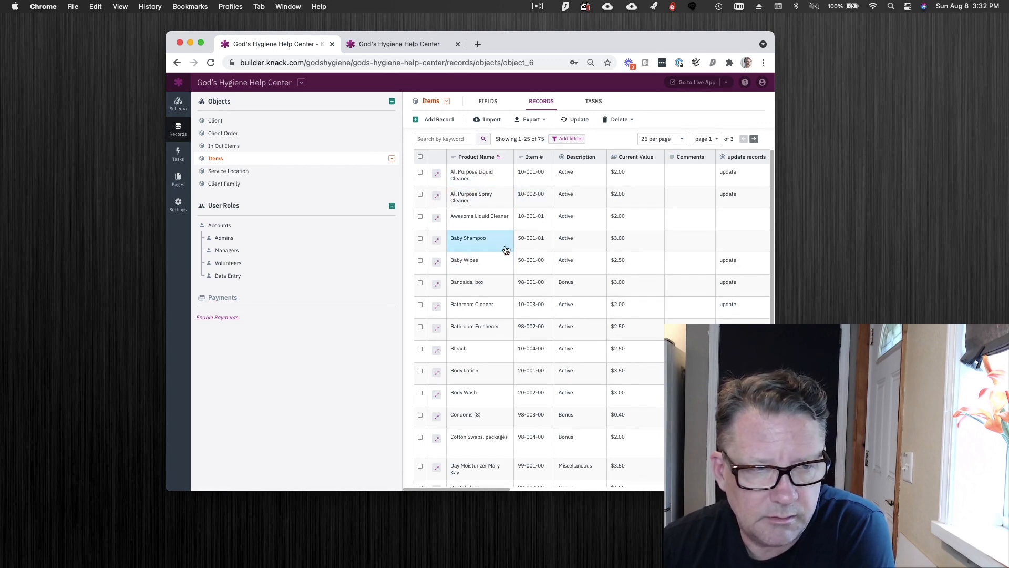
{"action": "left_click", "coordinate": [491, 101]}
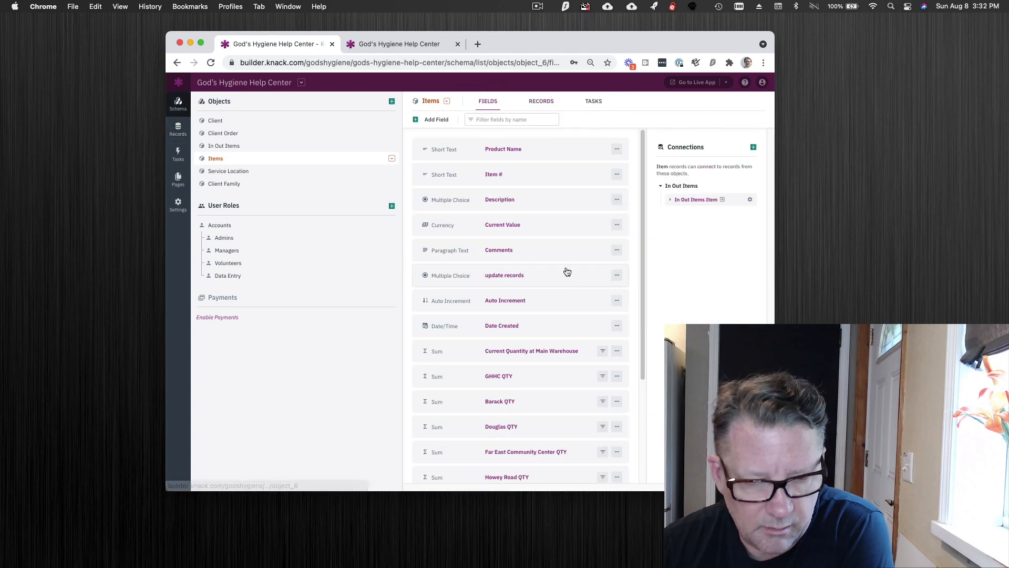
{"action": "scroll", "coordinate": [566, 270], "scroll_direction": "down", "scroll_amount": 5}
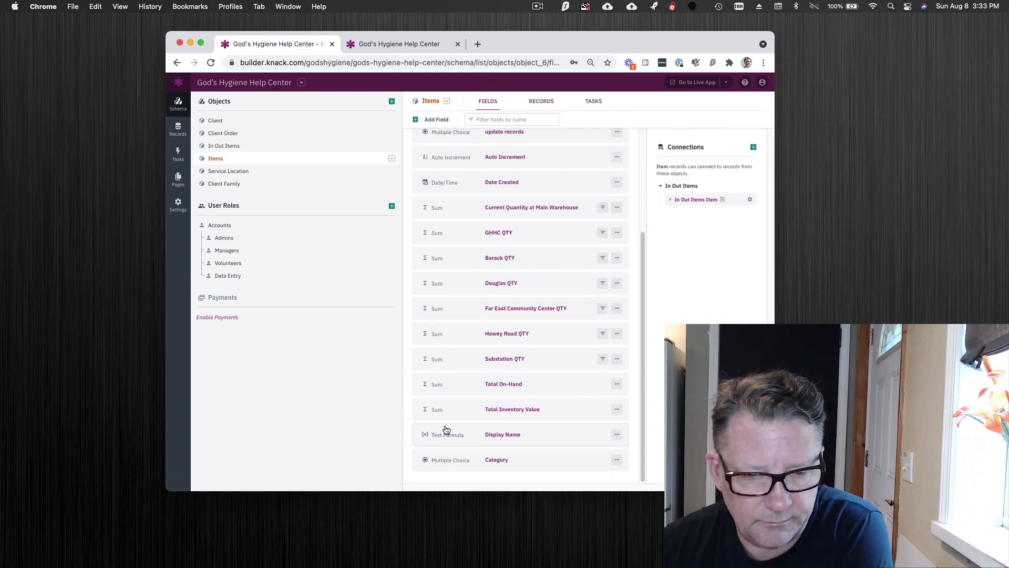
{"action": "left_click", "coordinate": [531, 433]}
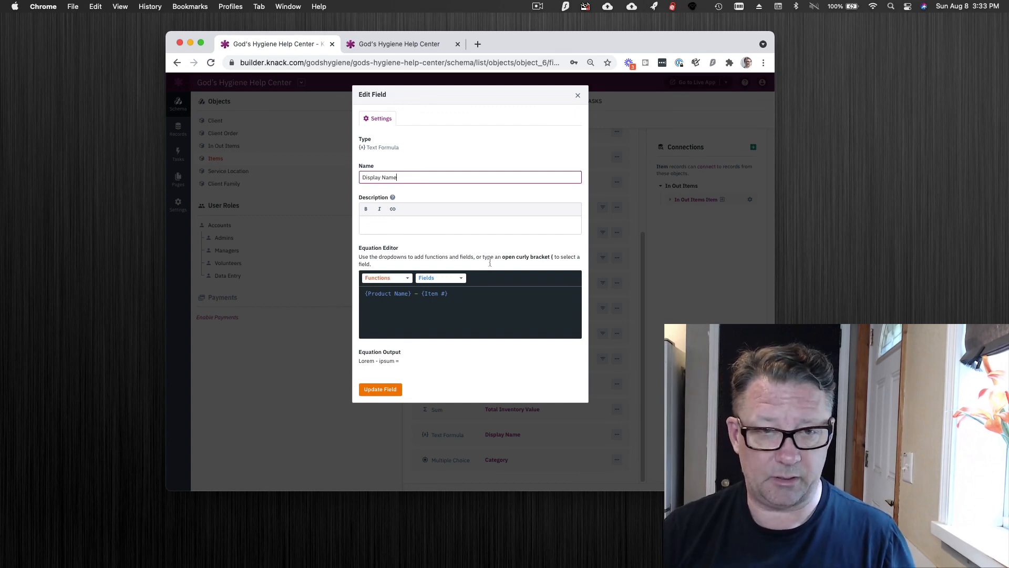
{"action": "left_click", "coordinate": [578, 95]}
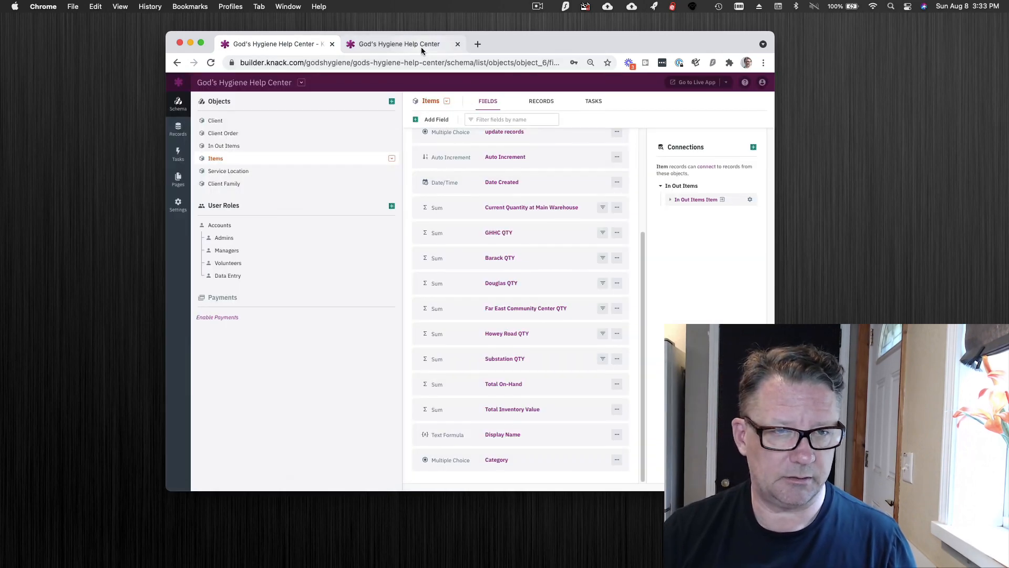
In the live app's order line item form, search the Item choices for "all", clear the search, and close the form.
{"action": "left_click", "coordinate": [421, 46]}
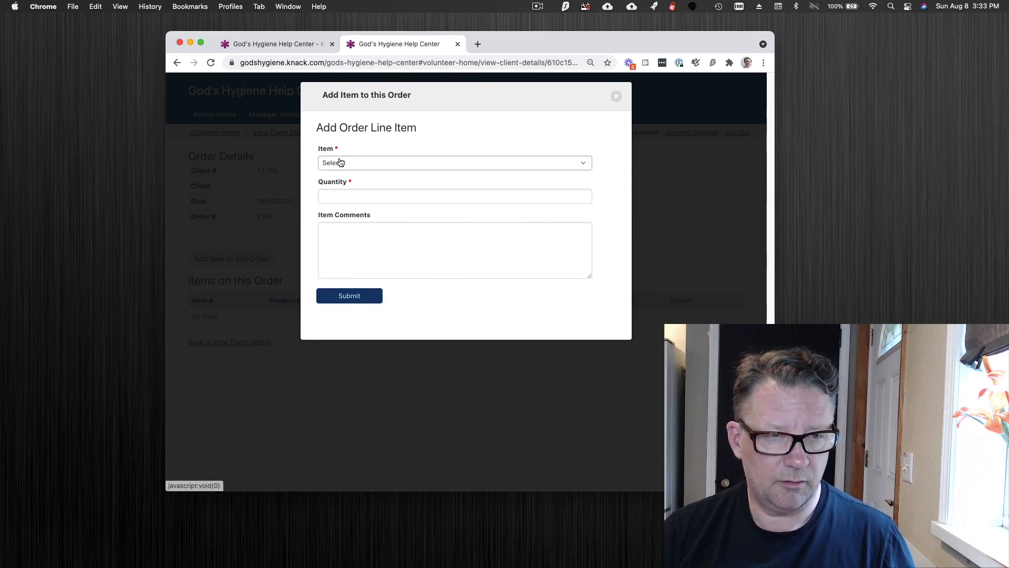
{"action": "left_click", "coordinate": [413, 166]}
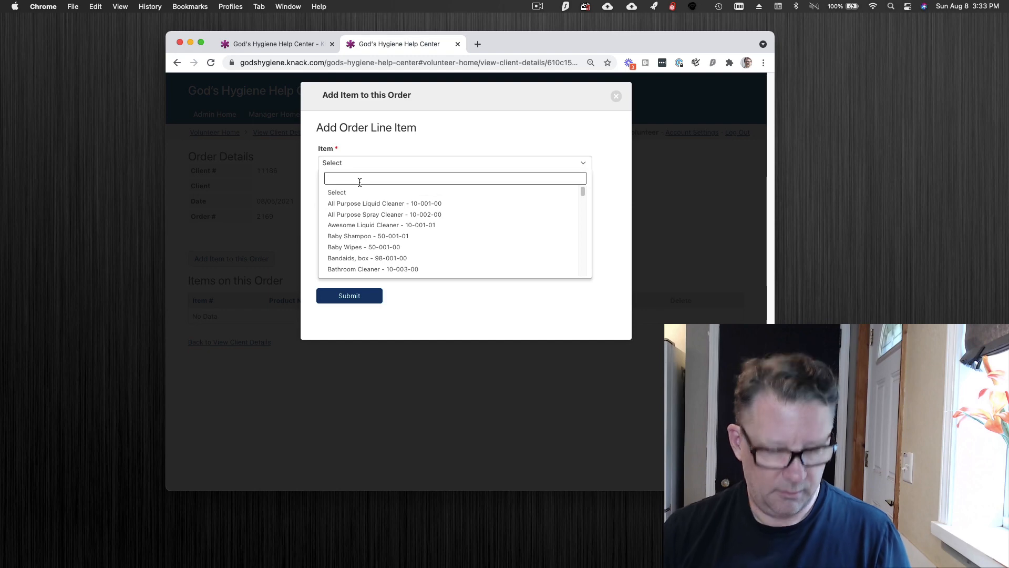
{"action": "type", "text": "all"}
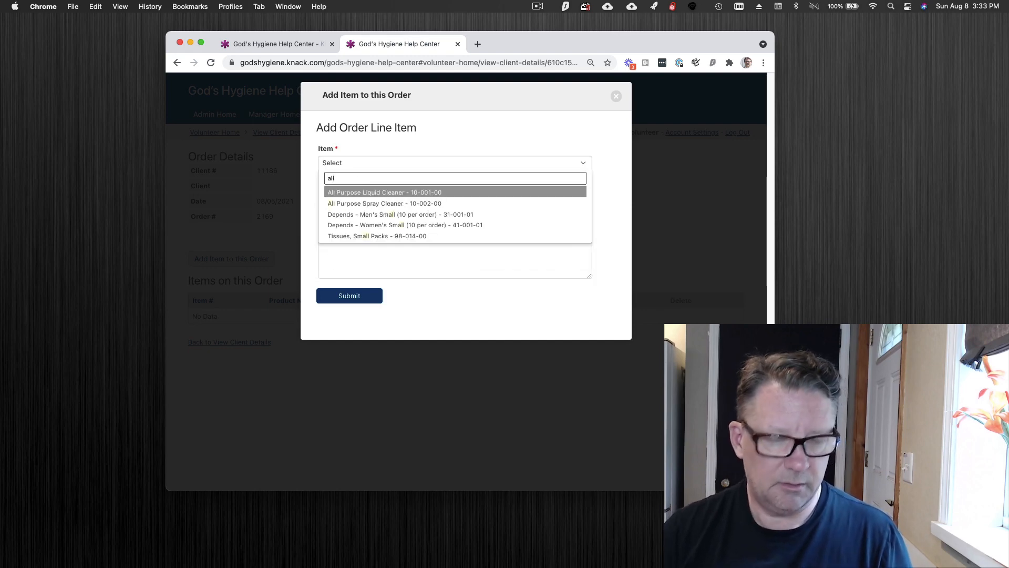
{"action": "key", "text": "BackSpace"}
{"action": "key", "text": "BackSpace"}
{"action": "key", "text": "BackSpace"}
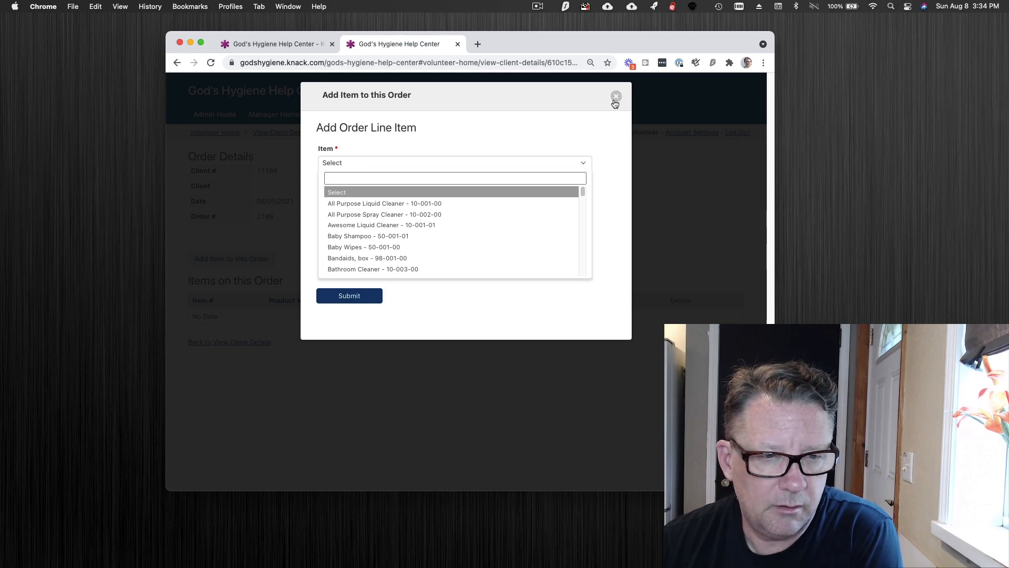
{"action": "left_click", "coordinate": [615, 97]}
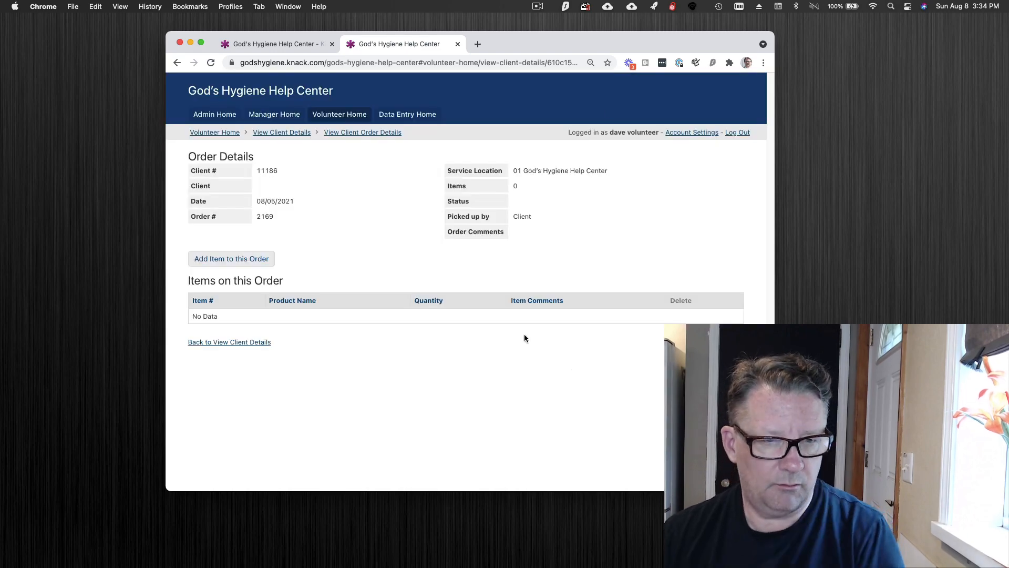
Add All Purpose Liquid Cleaner - 10-001-00 to the order with quantity 3 and the item comment "asdf".
{"action": "left_click", "coordinate": [227, 259]}
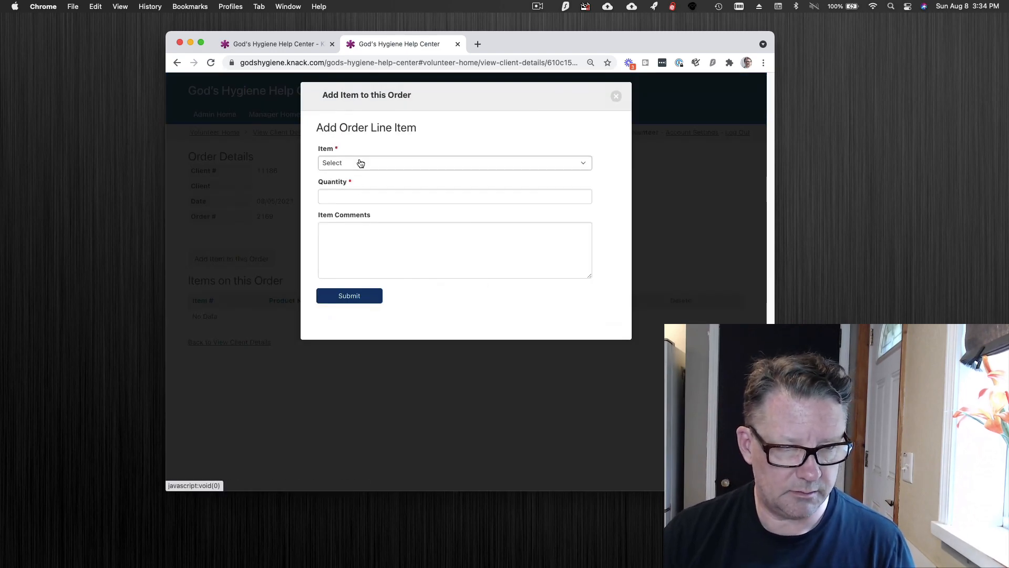
{"action": "left_click", "coordinate": [355, 162]}
{"action": "left_click", "coordinate": [359, 202]}
{"action": "left_click", "coordinate": [352, 203]}
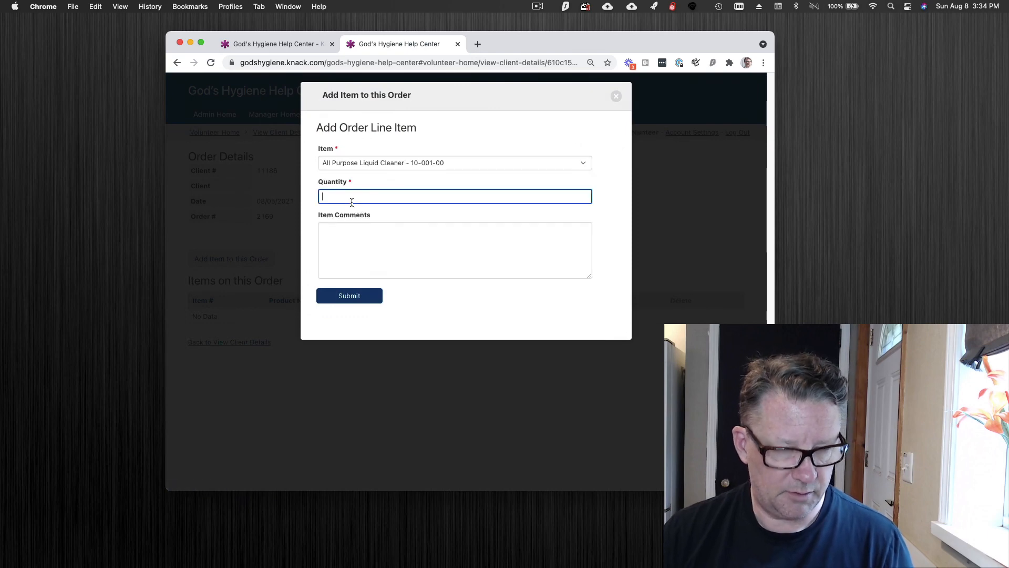
{"action": "type", "text": "3"}
{"action": "left_click", "coordinate": [349, 235]}
{"action": "type", "text": "asdf"}
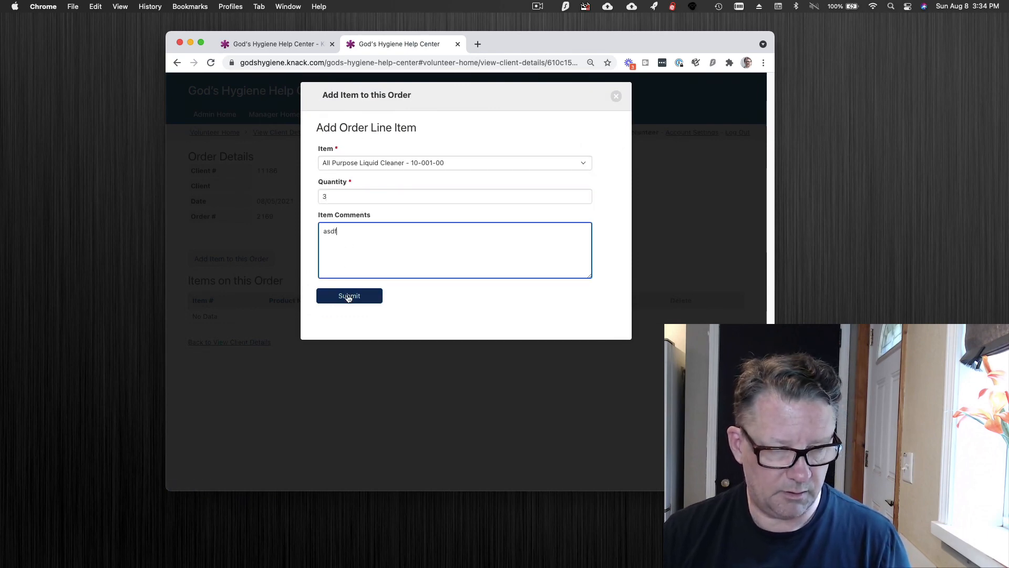
{"action": "left_click", "coordinate": [348, 298]}
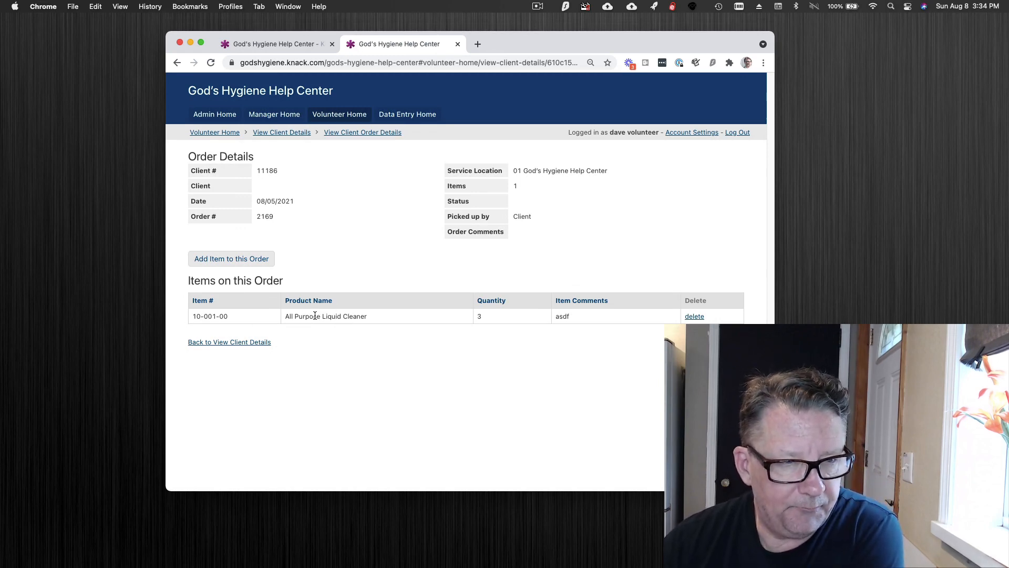
Switch to the Knack builder and open the View Client Order Details page under Volunteer Home through the Client Orders table's view link.
{"action": "left_click", "coordinate": [292, 47]}
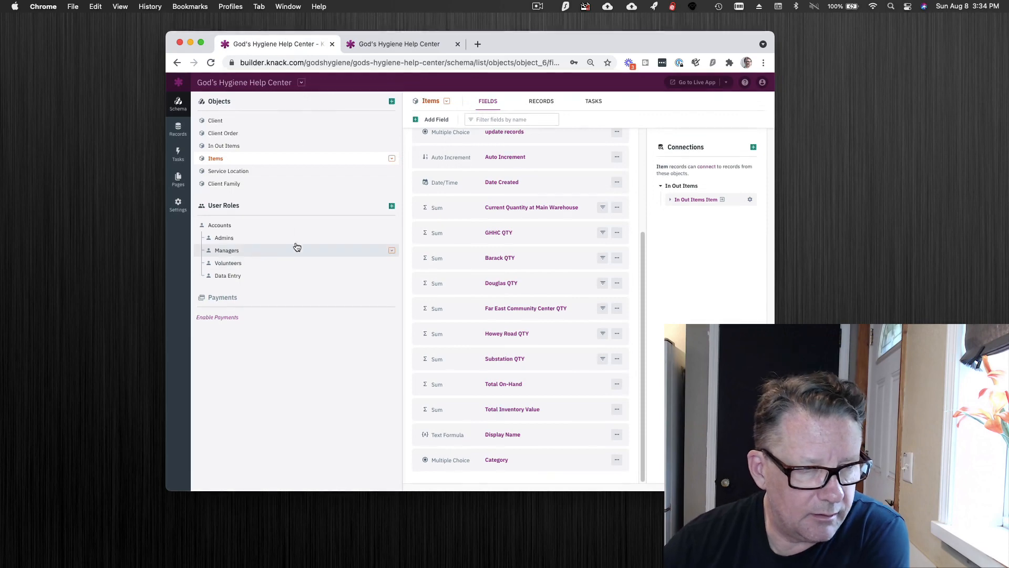
{"action": "left_click", "coordinate": [178, 178]}
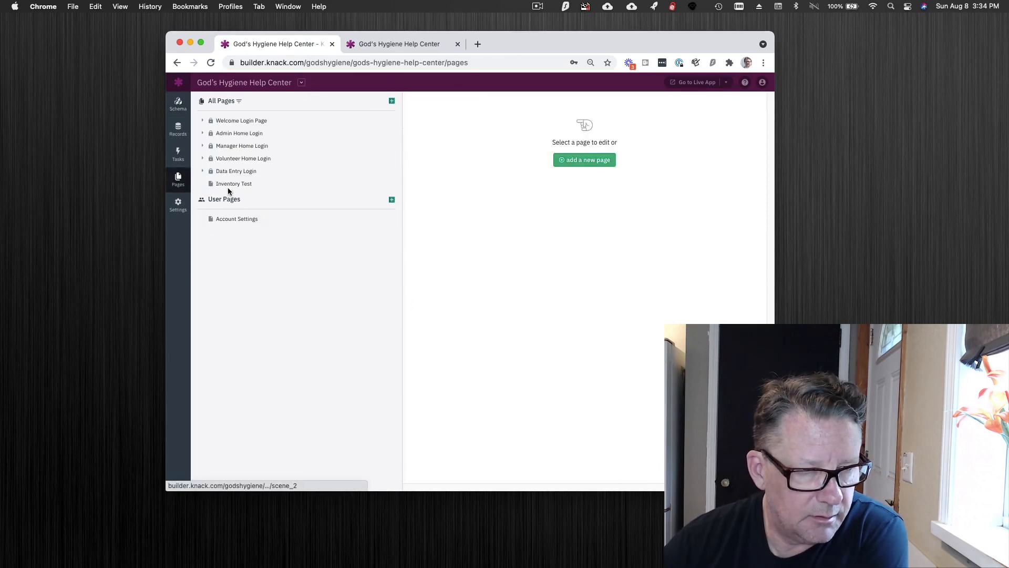
{"action": "left_click", "coordinate": [229, 159]}
{"action": "left_click", "coordinate": [234, 171]}
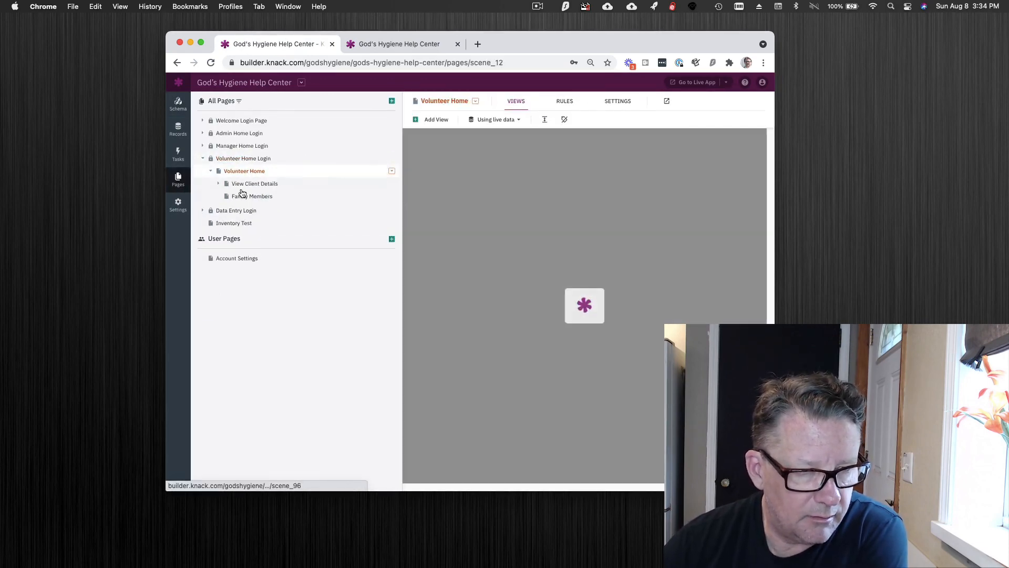
{"action": "left_click", "coordinate": [245, 185]}
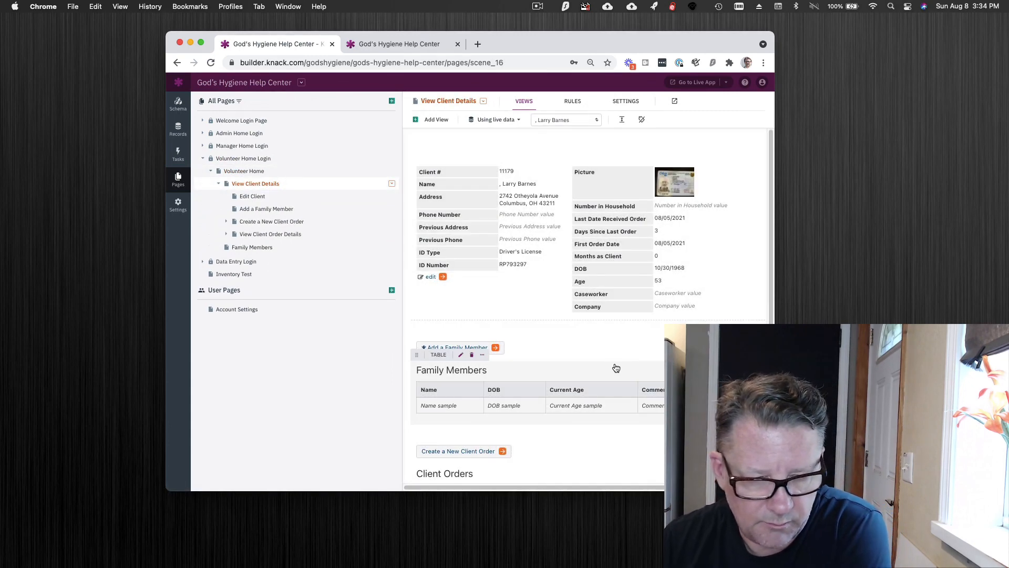
{"action": "scroll", "coordinate": [596, 417], "scroll_direction": "down", "scroll_amount": 3}
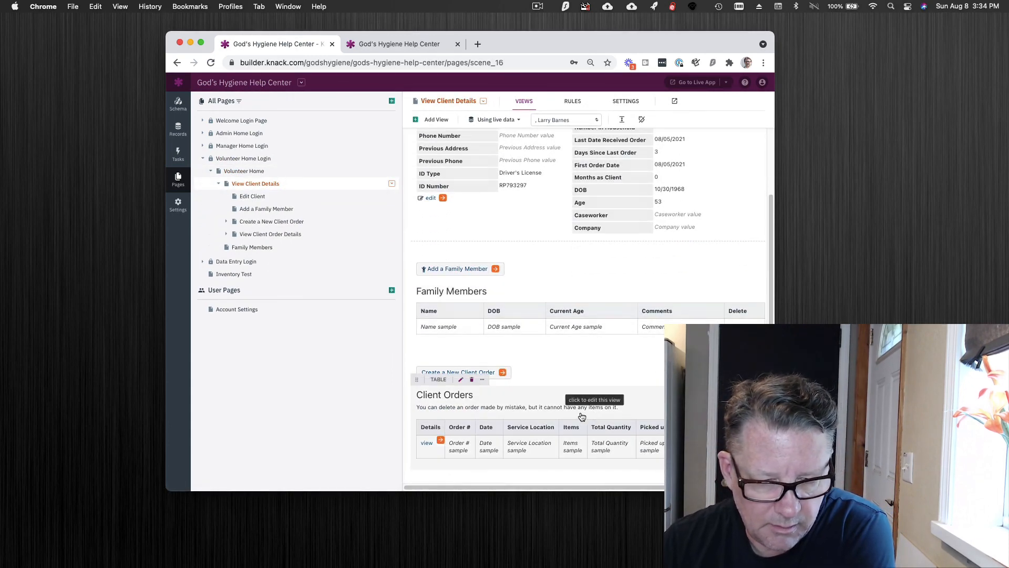
{"action": "left_click", "coordinate": [441, 440]}
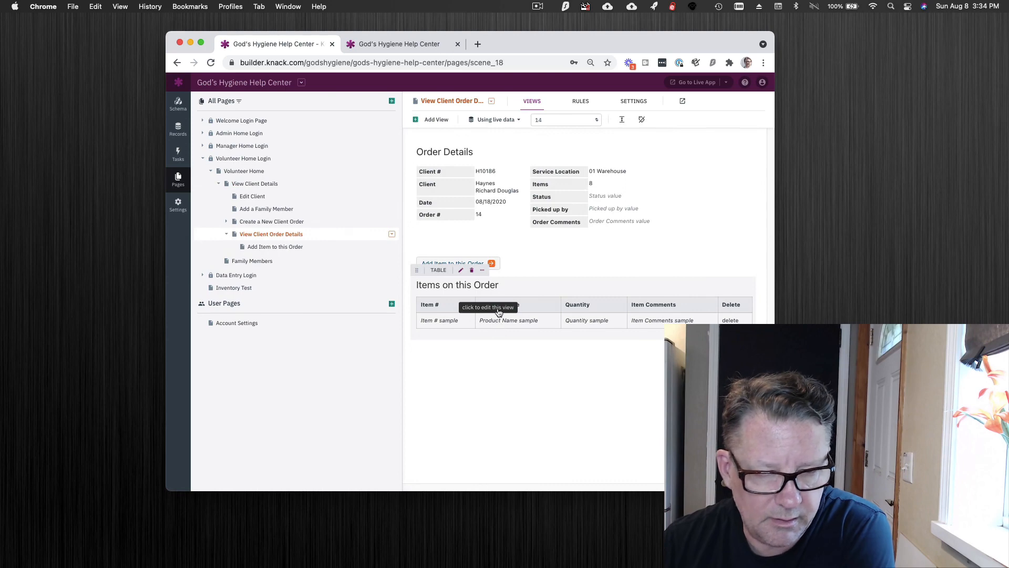
Inspect the column properties of Product Name in the Items on this Order table and leave them unchanged.
{"action": "left_click", "coordinate": [537, 305]}
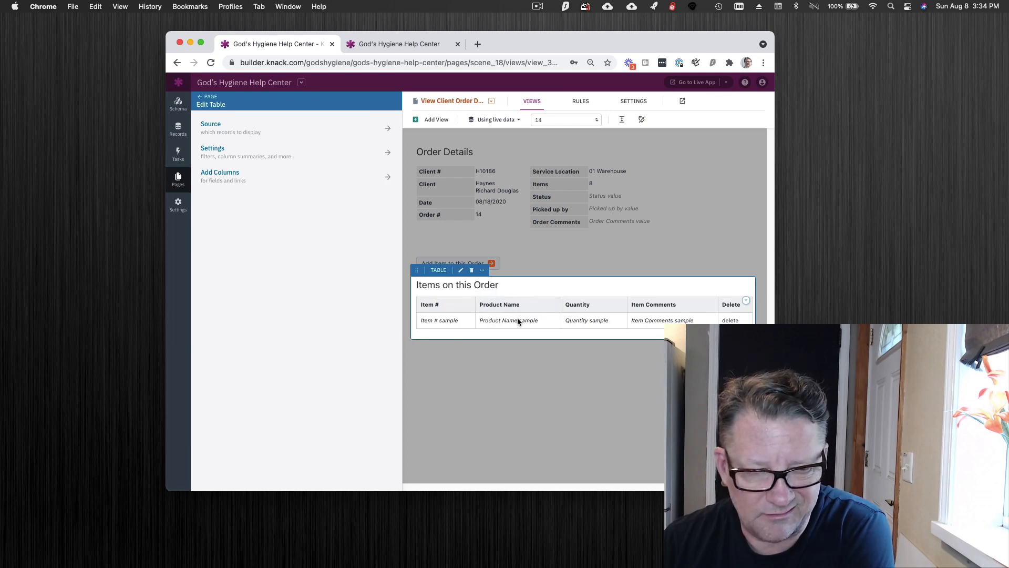
{"action": "left_click", "coordinate": [528, 307]}
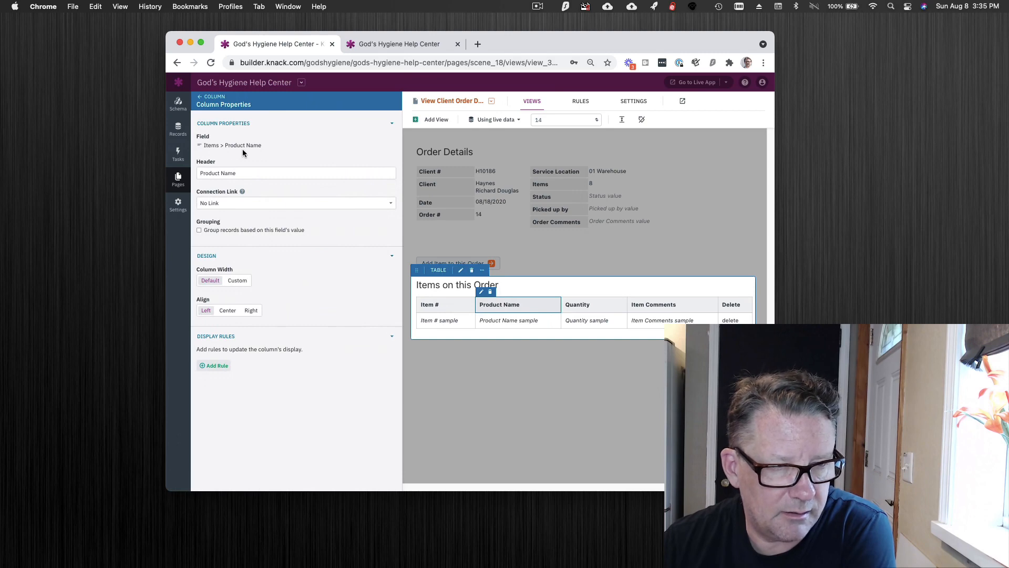
{"action": "left_click", "coordinate": [203, 102]}
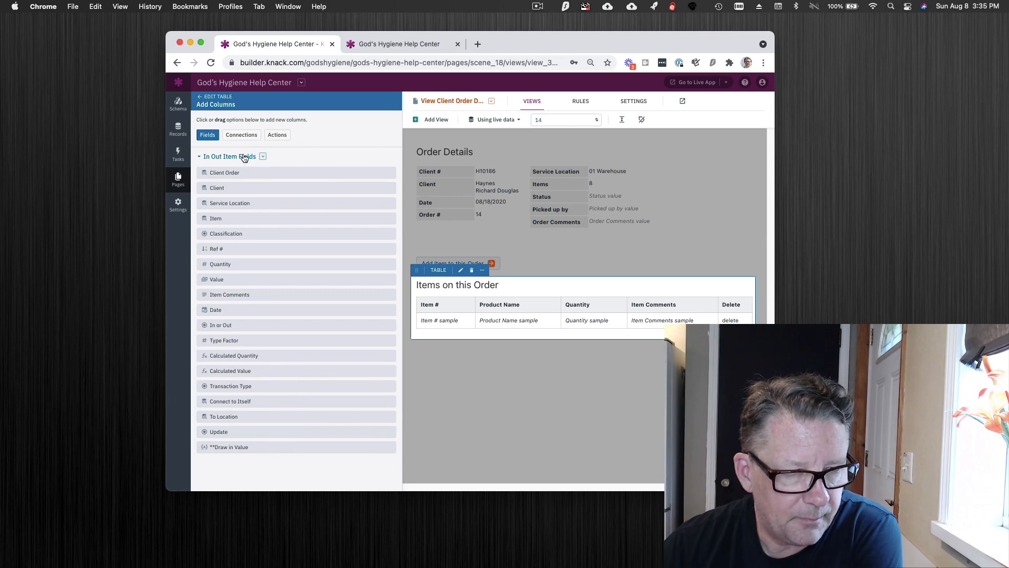
Review the connected Item fields available as columns for the Items on this Order table, and leave the table editor without adding any.
{"action": "left_click", "coordinate": [244, 137]}
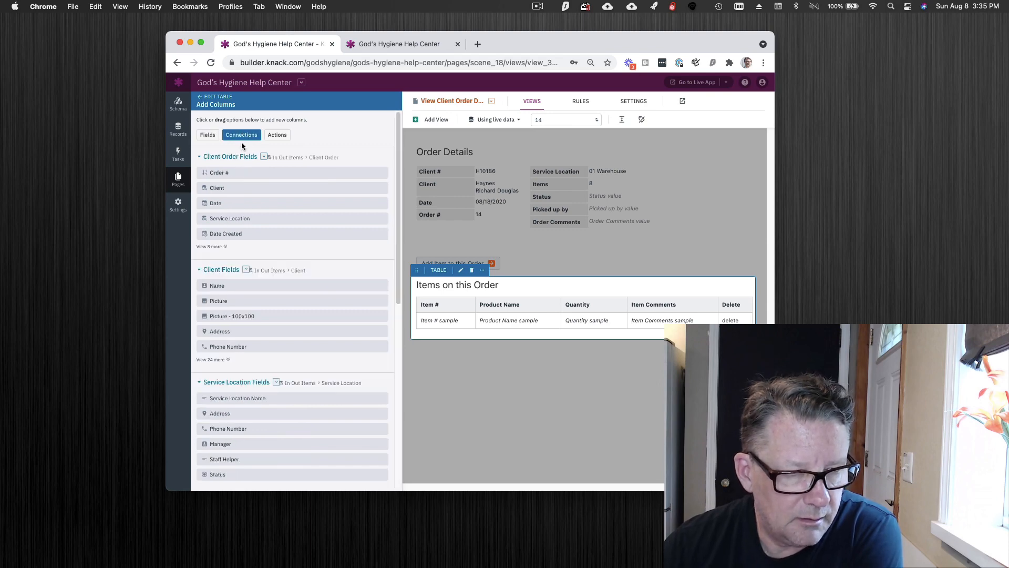
{"action": "scroll", "coordinate": [297, 296], "scroll_direction": "down", "scroll_amount": 10}
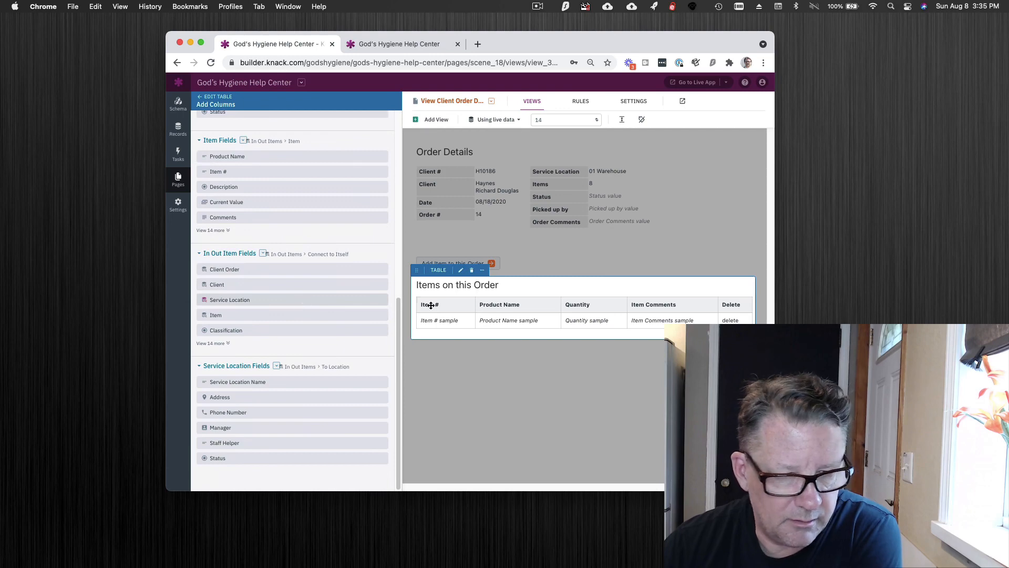
{"action": "scroll", "coordinate": [262, 261], "scroll_direction": "up", "scroll_amount": 2}
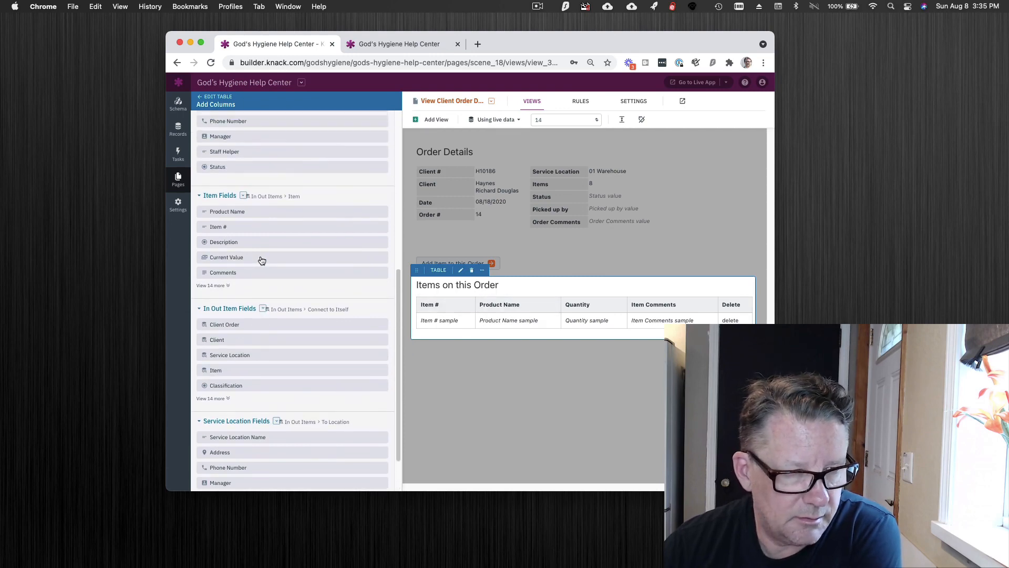
{"action": "scroll", "coordinate": [261, 260], "scroll_direction": "up", "scroll_amount": 4}
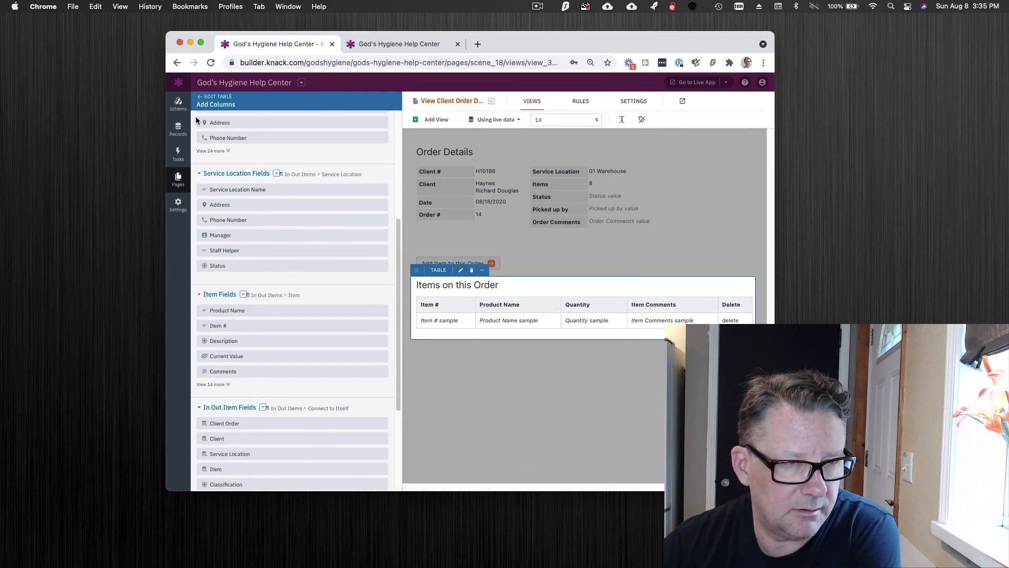
{"action": "left_click", "coordinate": [205, 99]}
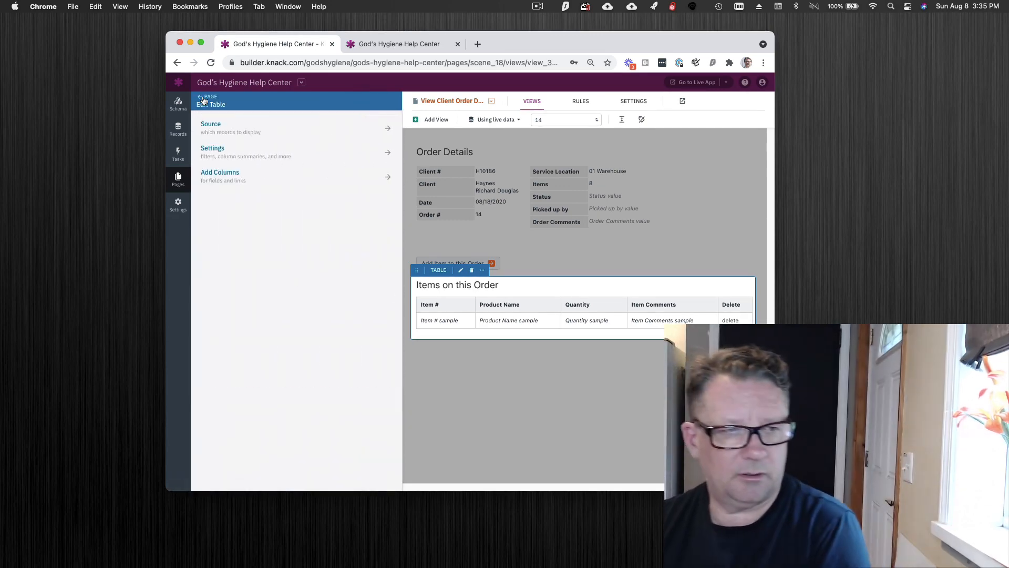
{"action": "left_click", "coordinate": [205, 98]}
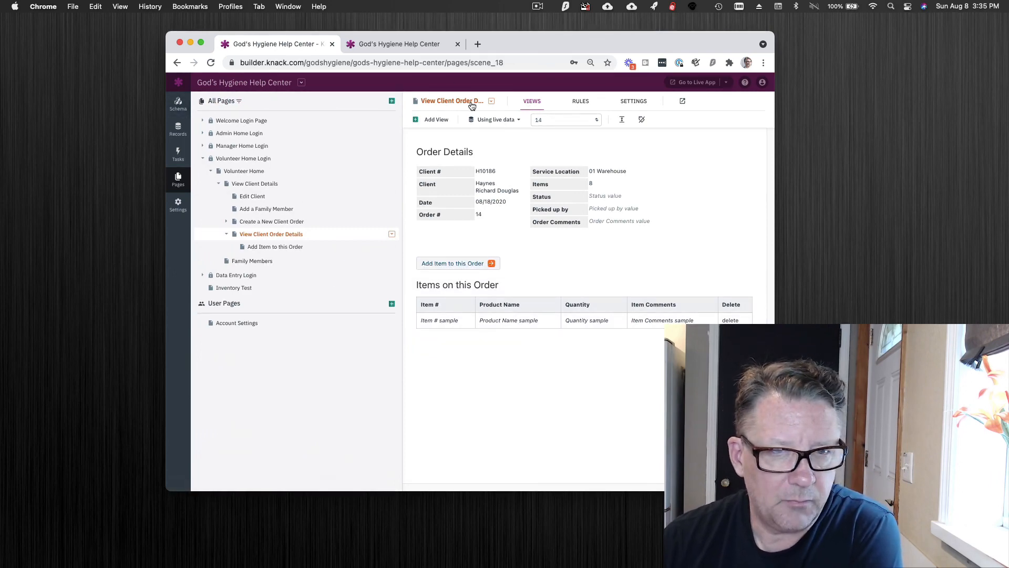
View the page settings of View Client Order Details and close them unchanged.
{"action": "left_click", "coordinate": [492, 102]}
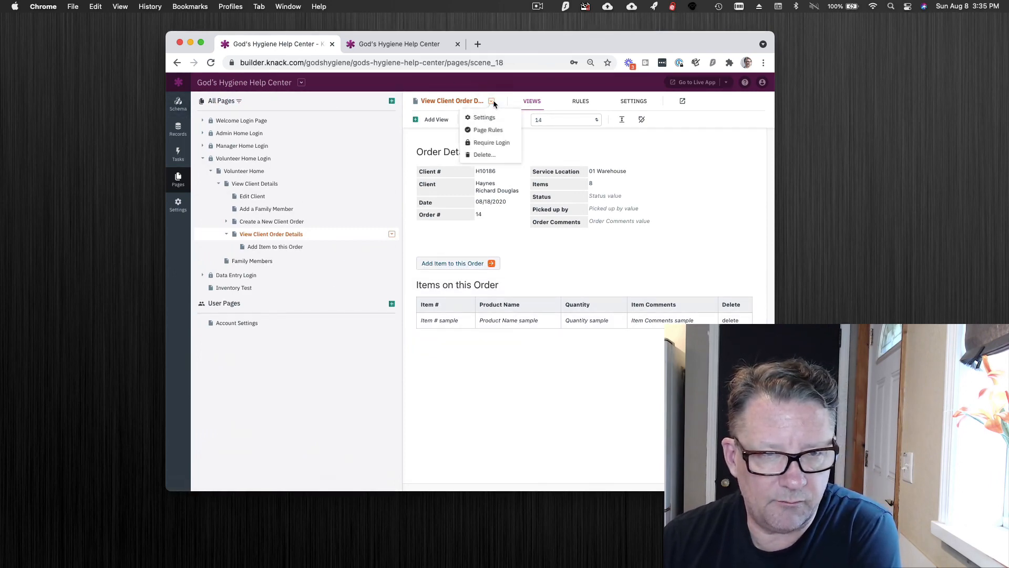
{"action": "left_click", "coordinate": [493, 118]}
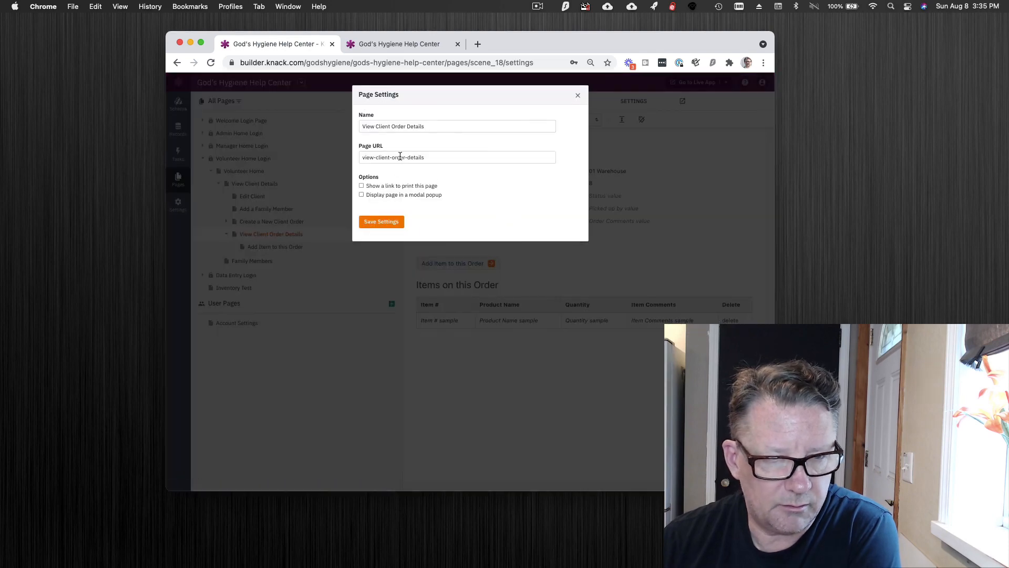
{"action": "left_click", "coordinate": [578, 95]}
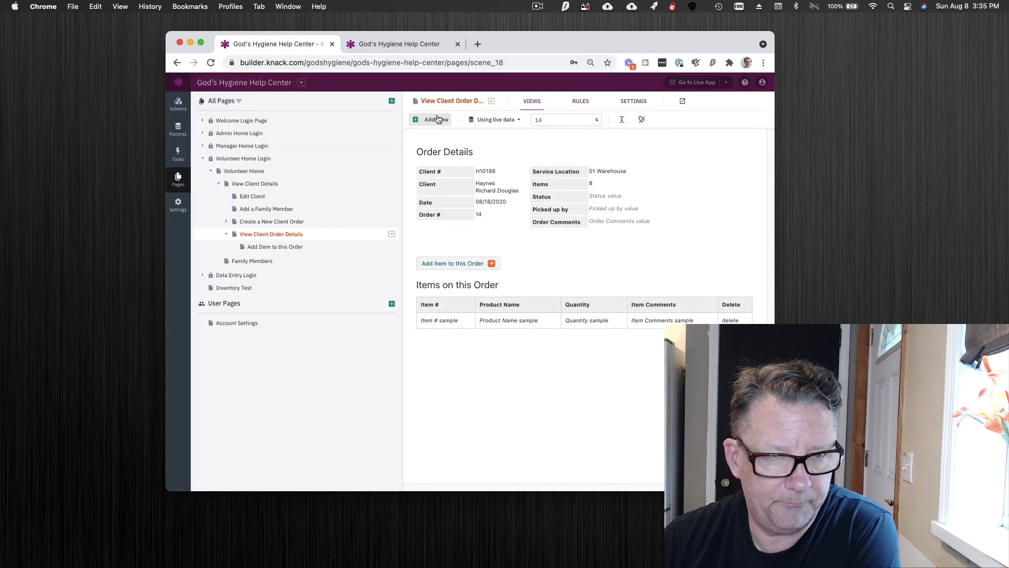
Return to the Items object's schema and view its field list down to the Display Name text formula.
{"action": "left_click", "coordinate": [178, 103]}
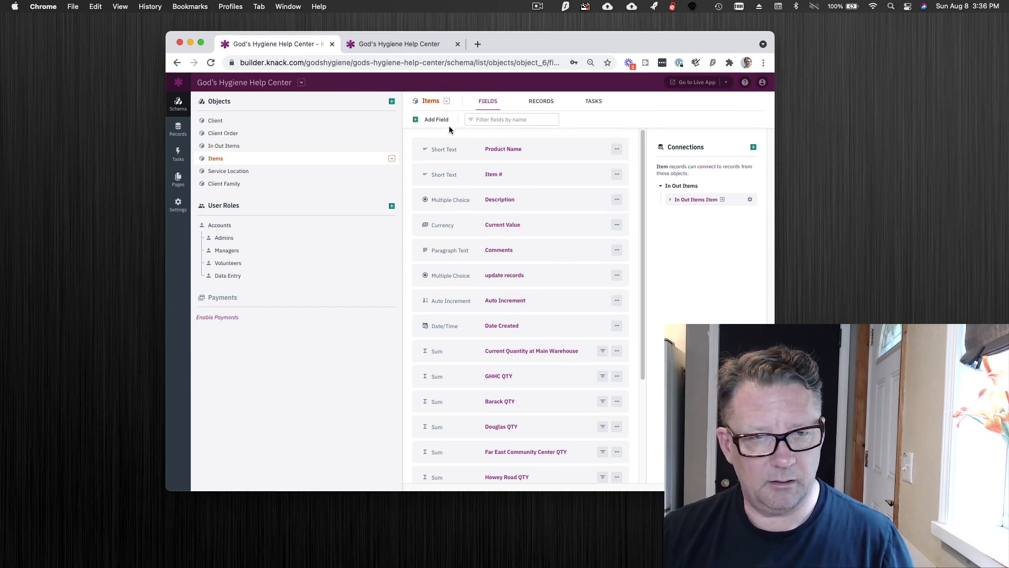
{"action": "scroll", "coordinate": [593, 420], "scroll_direction": "down", "scroll_amount": 3}
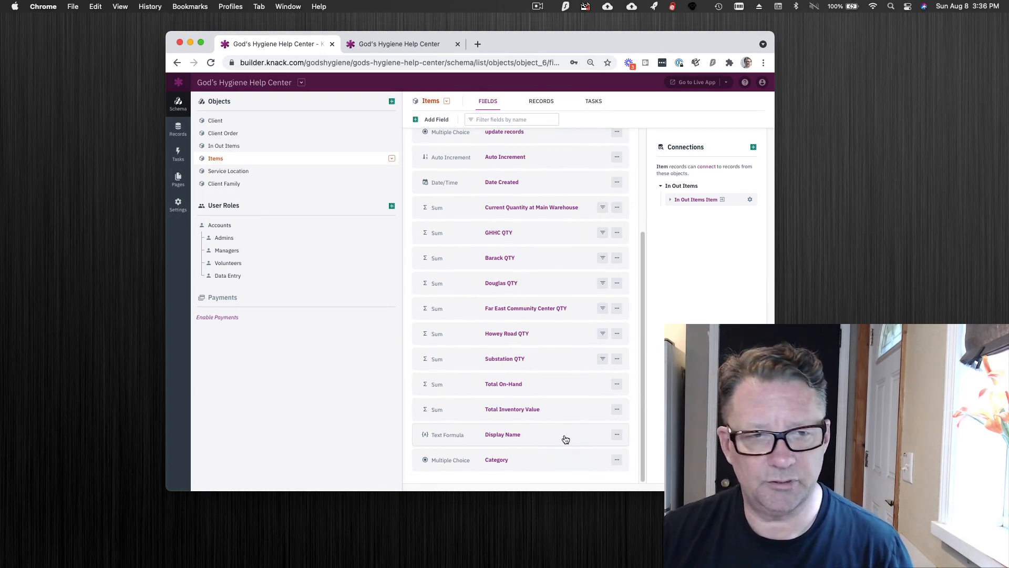
{"action": "left_click", "coordinate": [541, 4]}
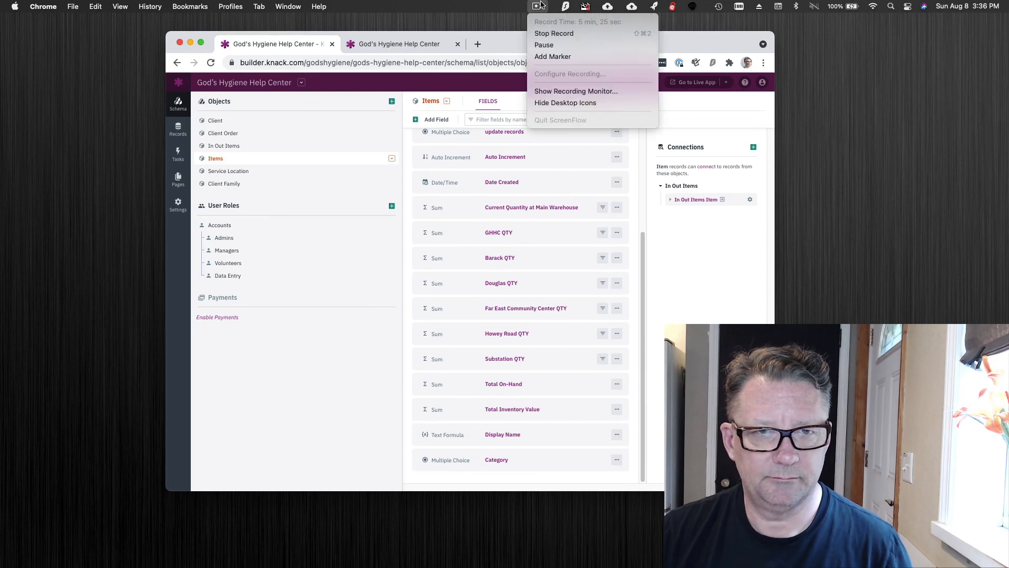